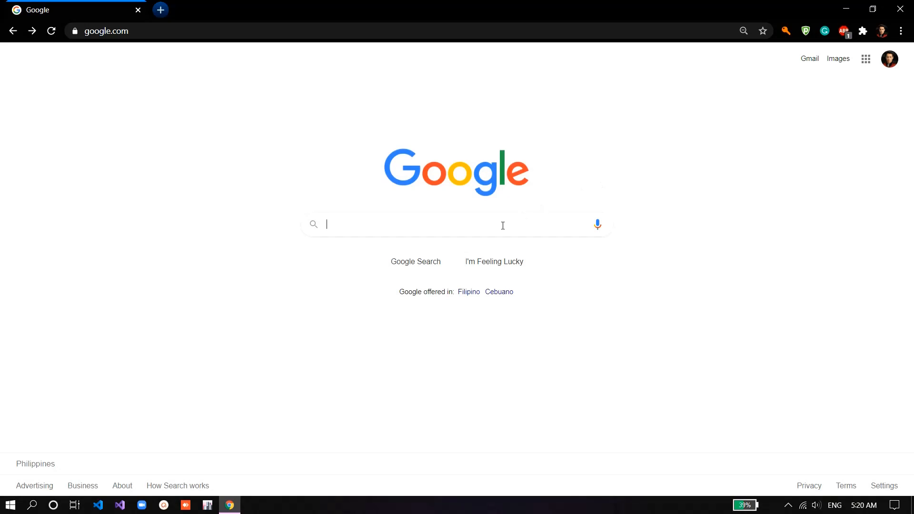
Step: Search Google for mingw and download the MinGW installer from its SourceForge project page
click(503, 226)
text(mingw)
key(Return)
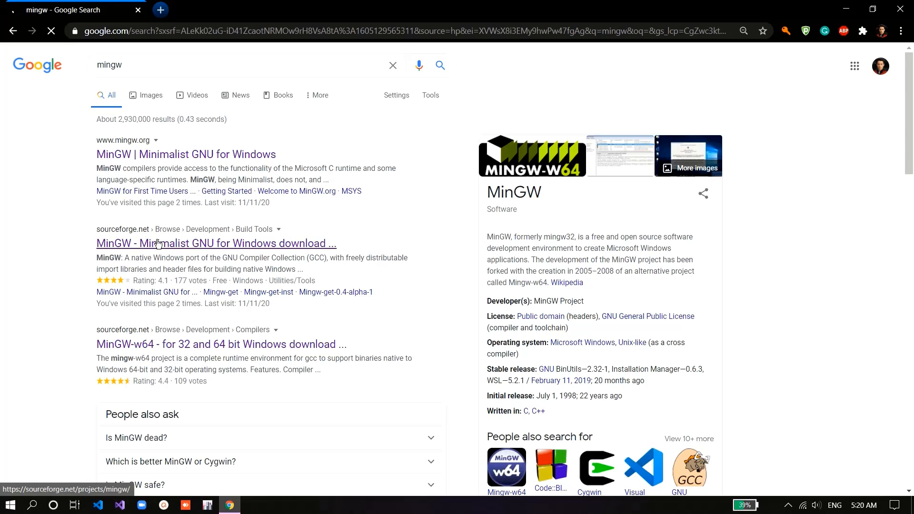
click(158, 243)
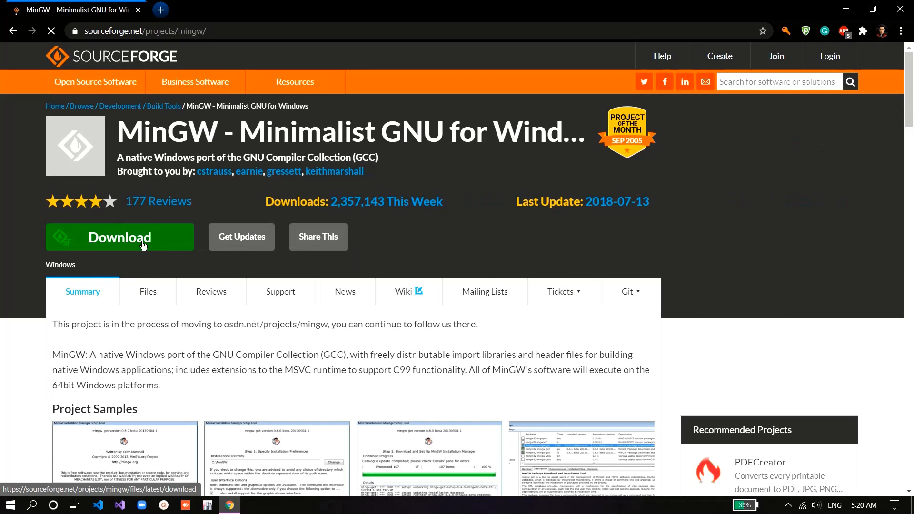
click(143, 245)
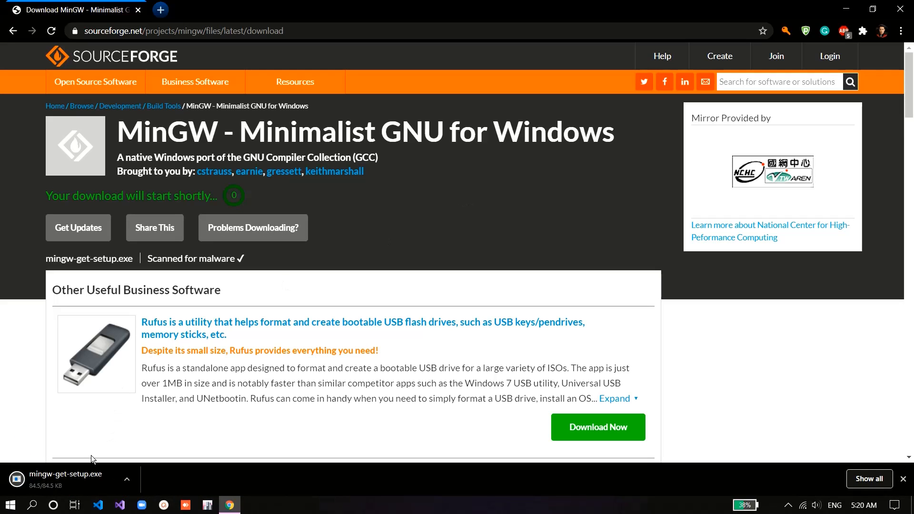
Step: Run mingw-get-setup.exe and install the MinGW Installation Manager in C:\MinGW with the default preferences
click(57, 479)
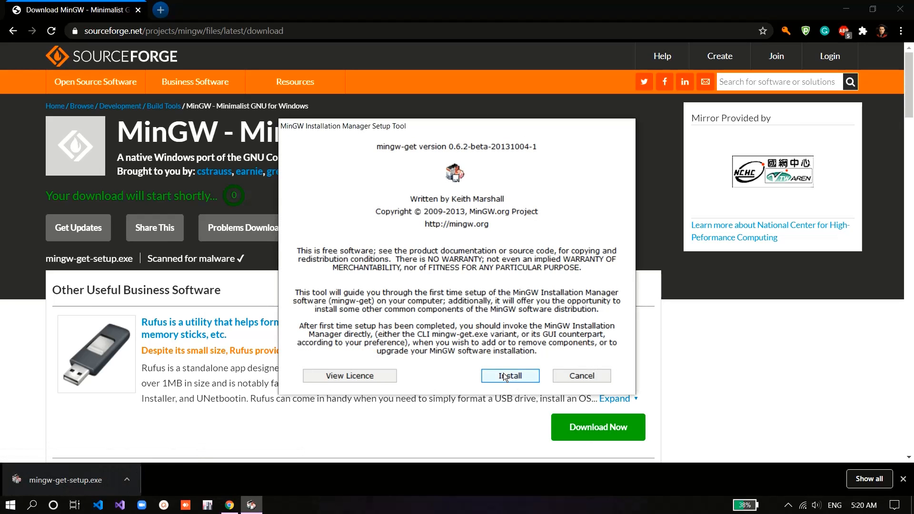
click(512, 379)
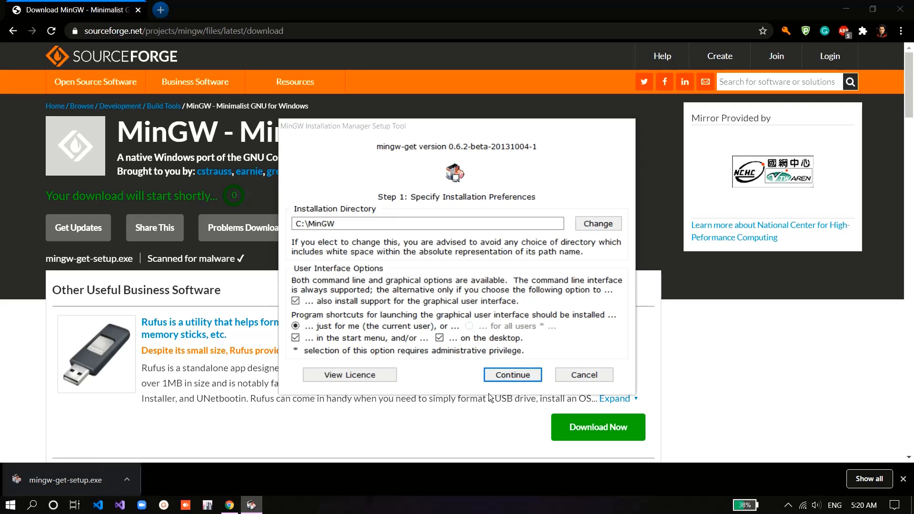
click(513, 375)
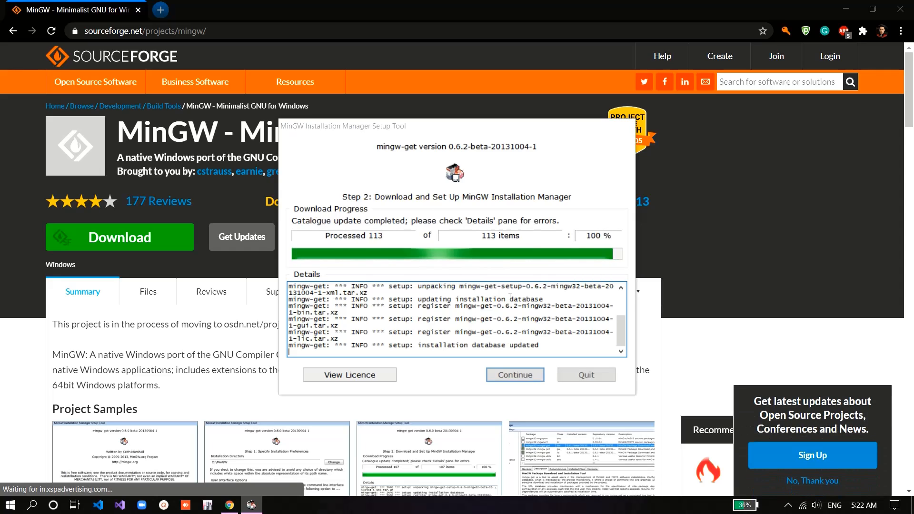
click(530, 375)
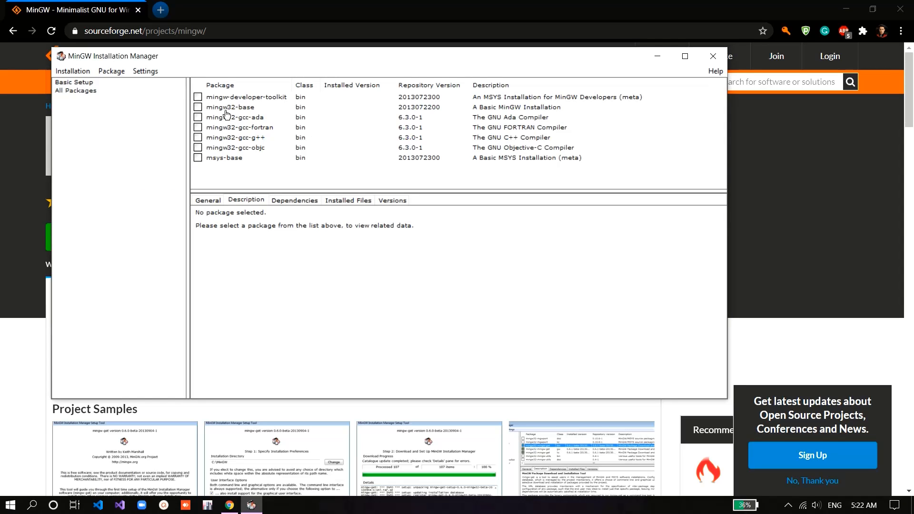
Step: Mark the mingw32-gcc-g++ package for installation and apply the pending changes
click(198, 139)
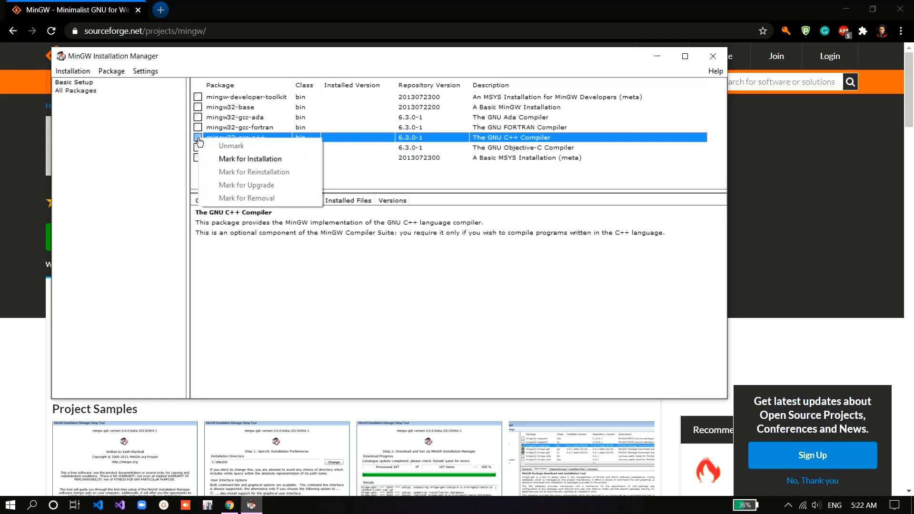
click(230, 159)
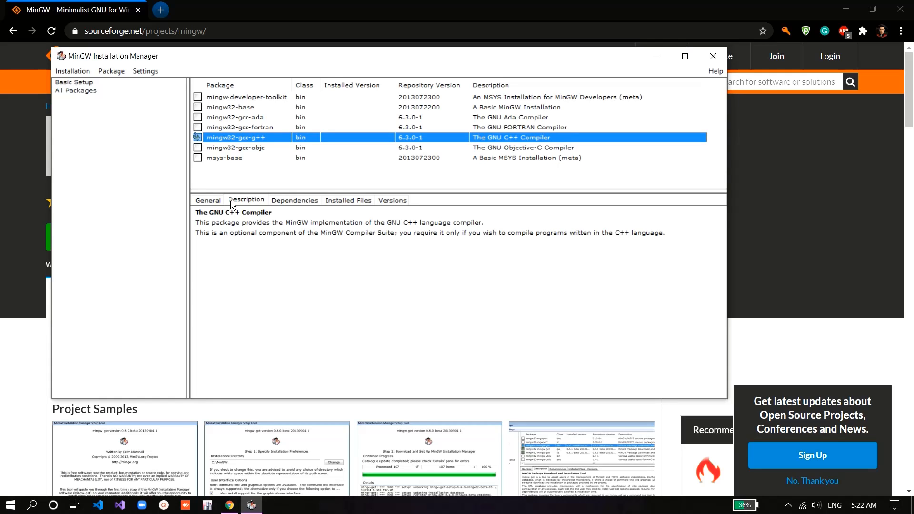
click(71, 71)
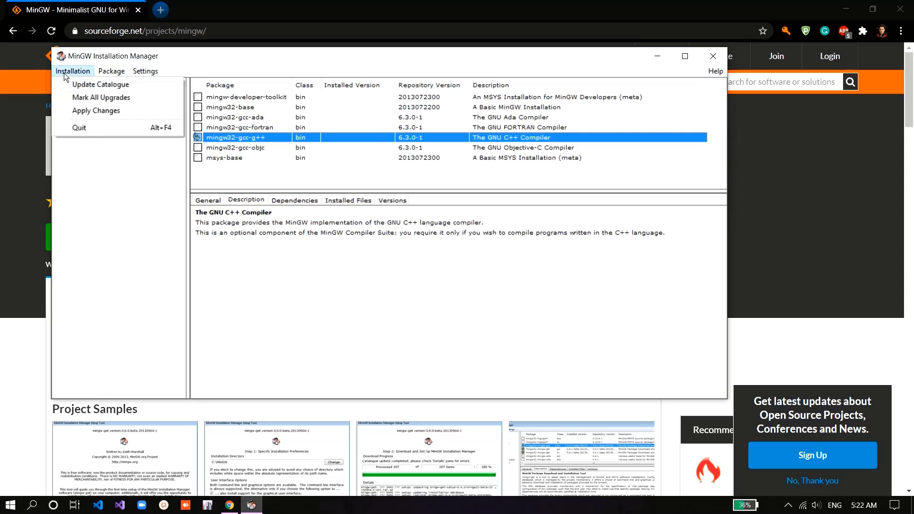
click(85, 114)
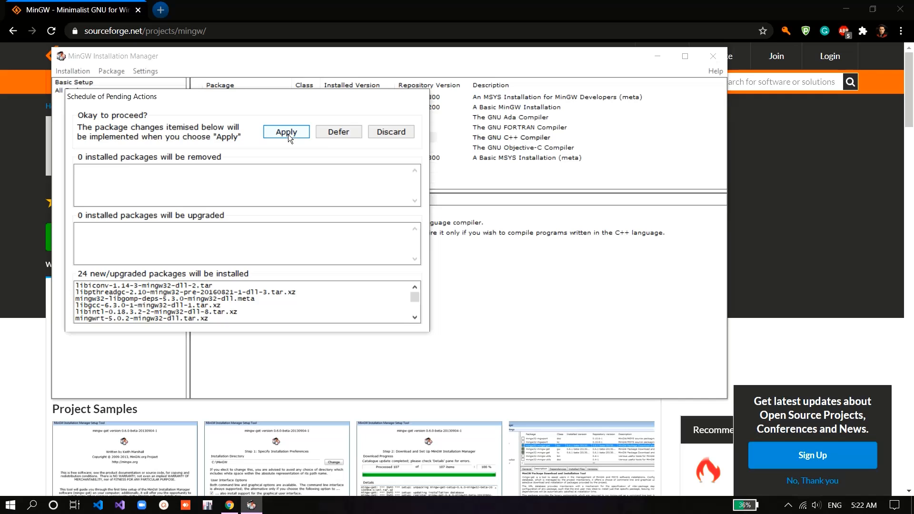
click(287, 133)
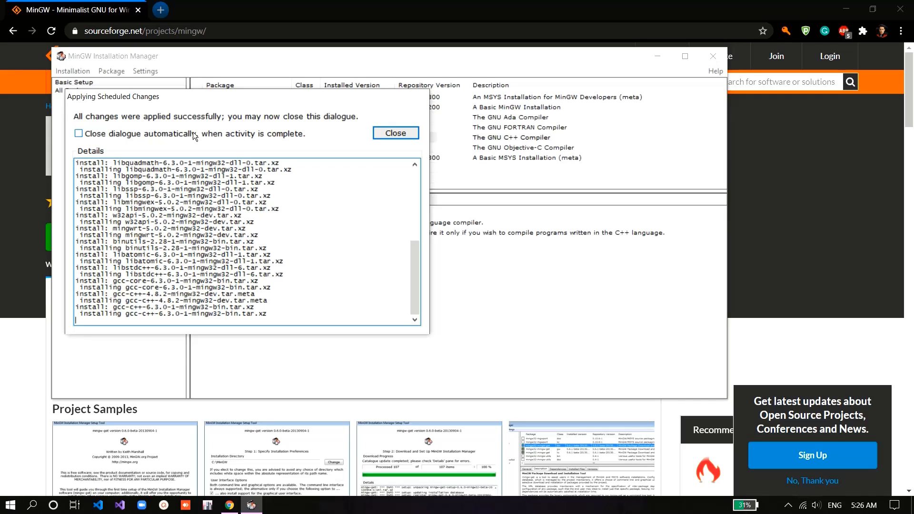
Step: Enable automatic closing of the progress dialogue on completion, then close it and the MinGW Installation Manager
scroll(363, 197, up, 3)
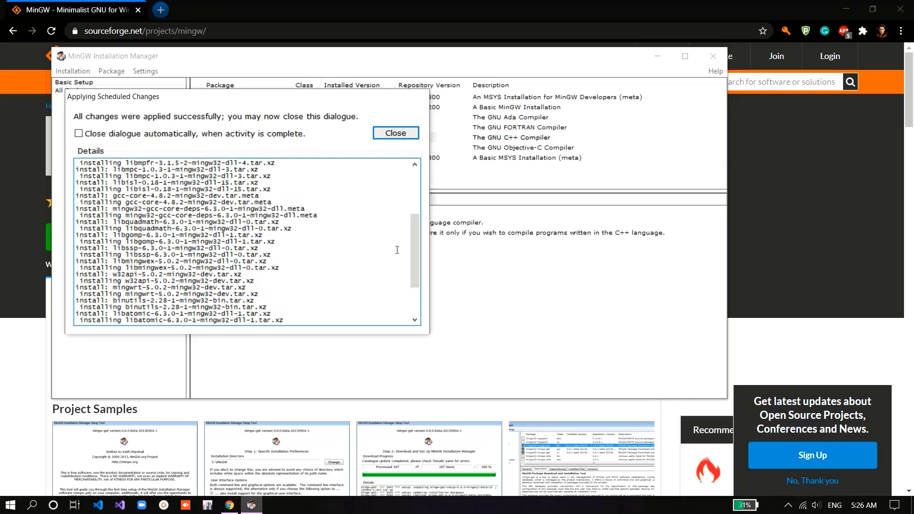
click(78, 134)
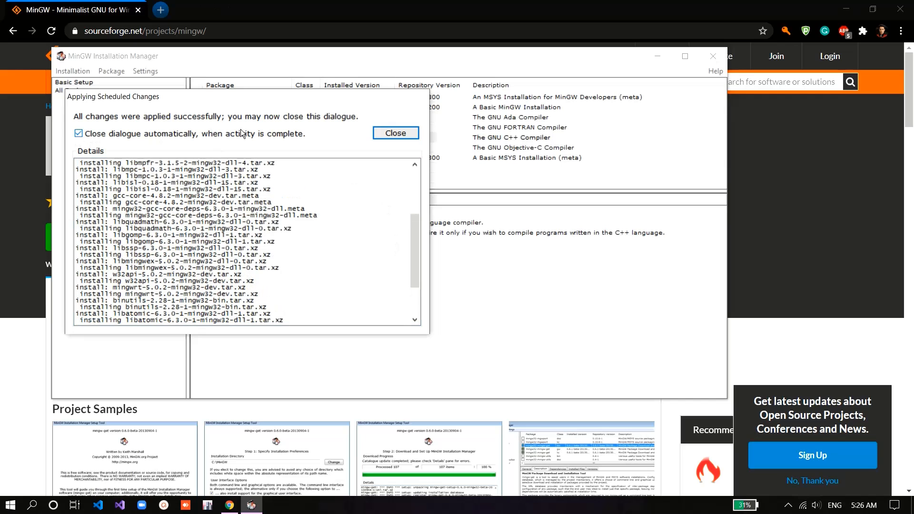
drag(418, 235, 416, 278)
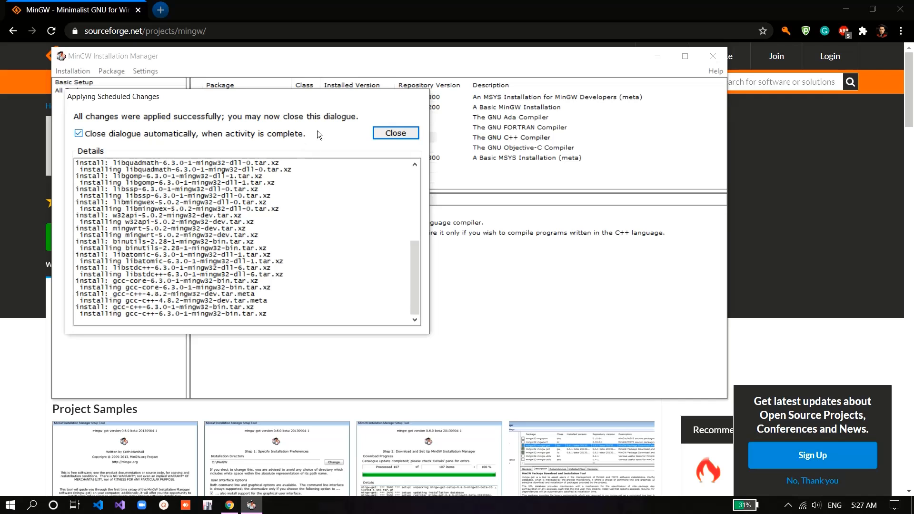
click(377, 132)
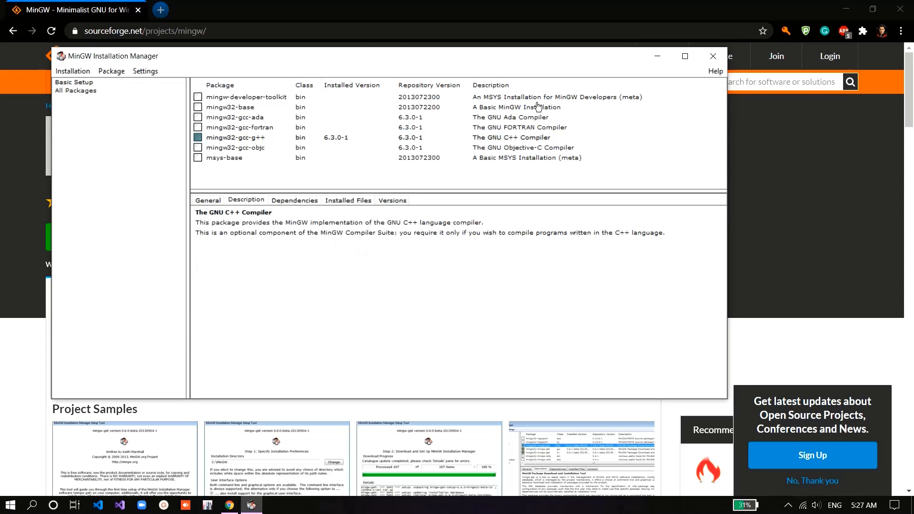
click(712, 58)
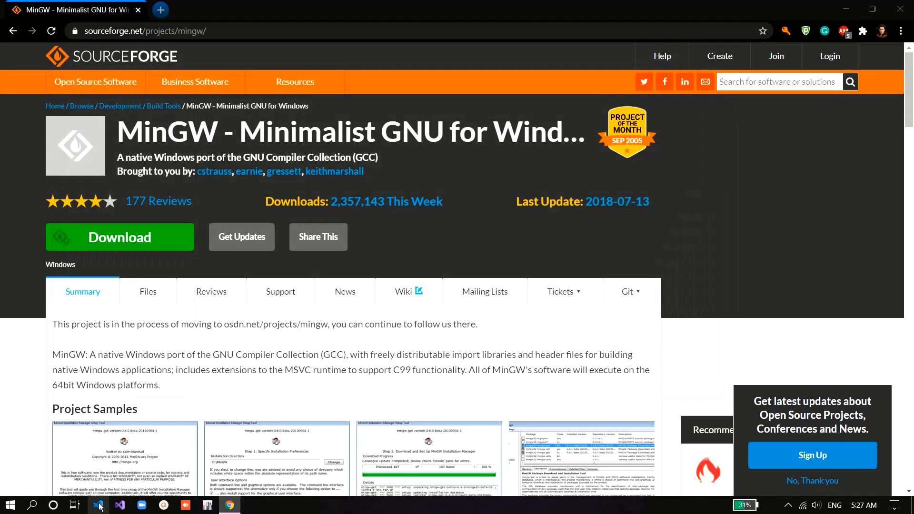
Step: Switch to Visual Studio Code, close the release notes, and run g++ in the terminal to test the compiler command
click(99, 505)
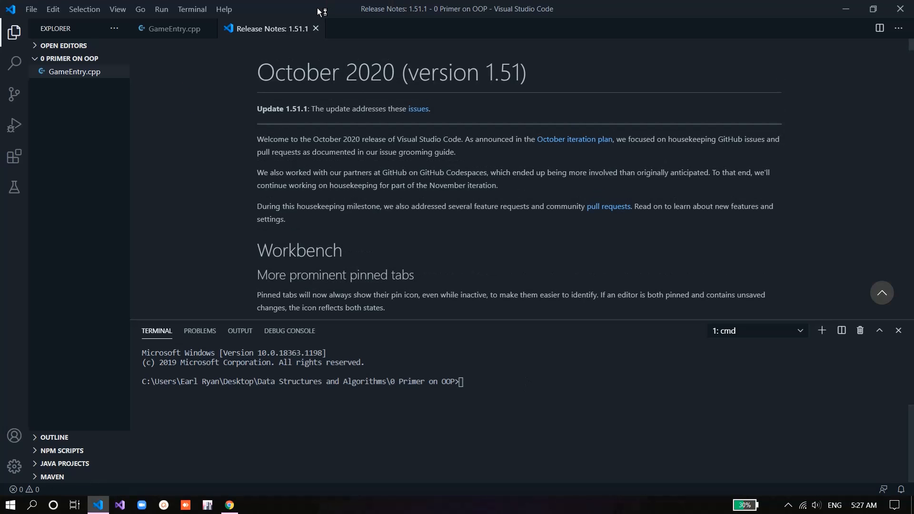
click(315, 29)
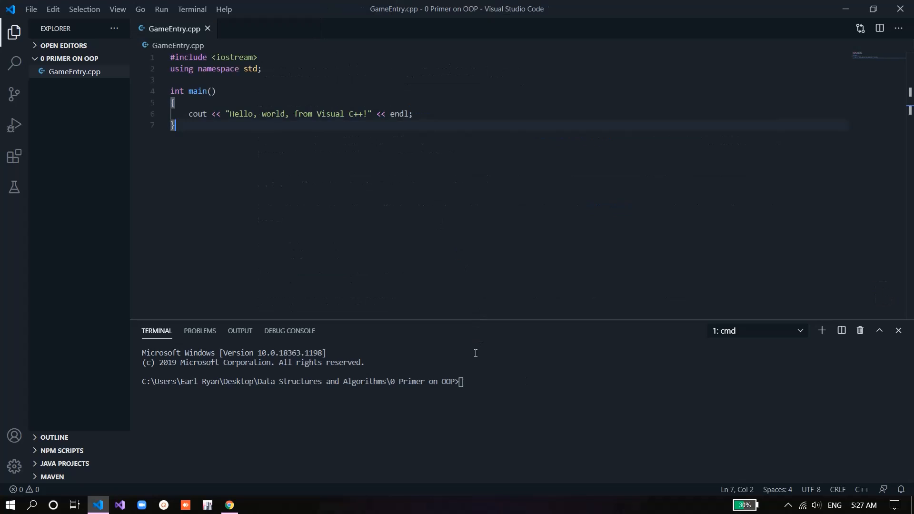
text(g++)
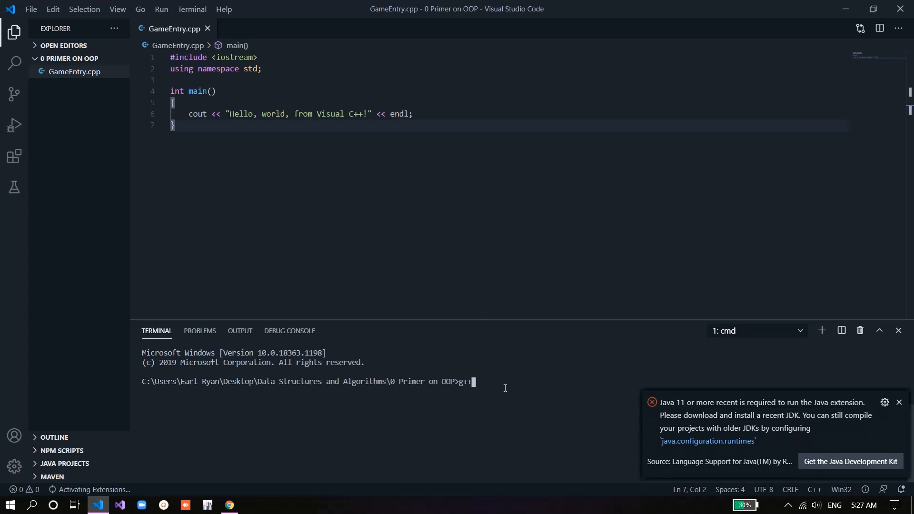
key(Return)
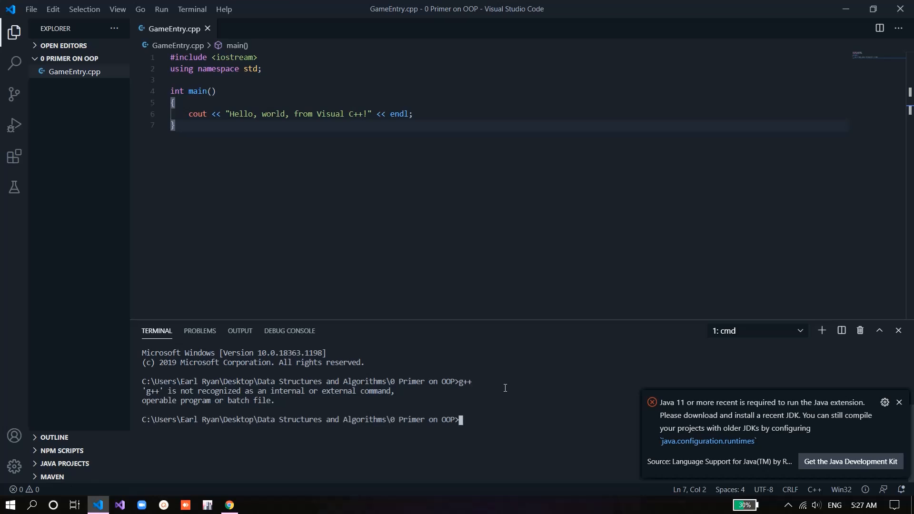
click(900, 405)
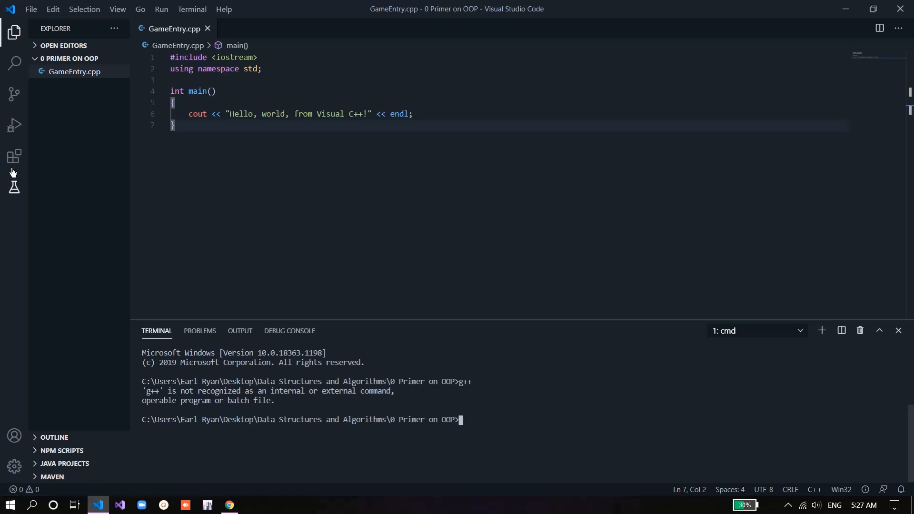
Step: Open the Environment Variables dialog from This PC's advanced system properties
key(super+e)
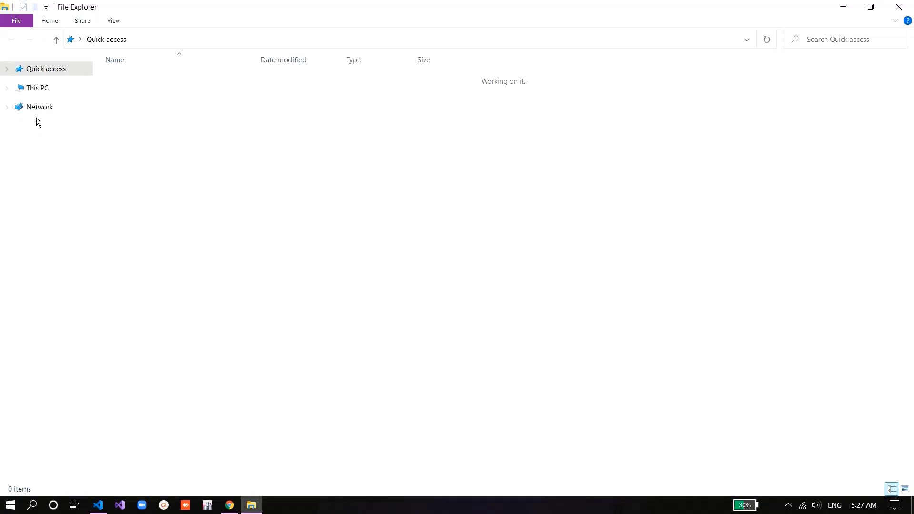
click(32, 88)
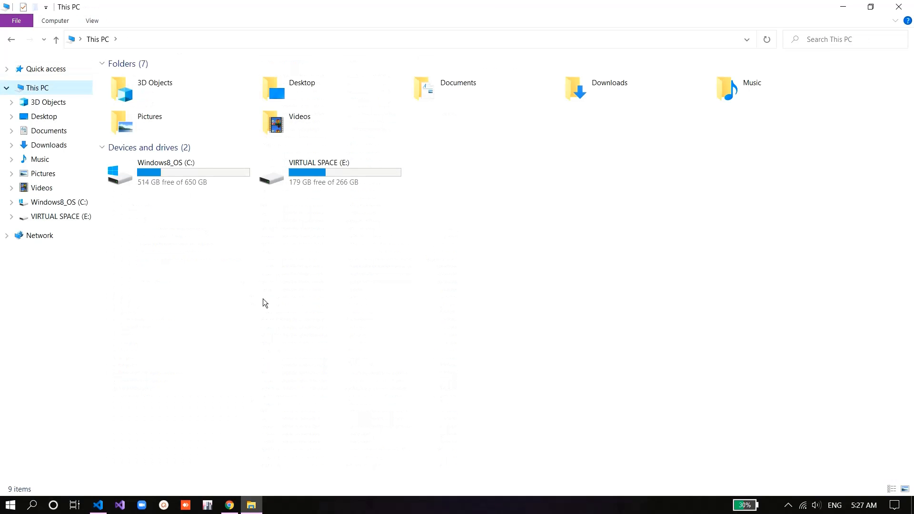
right_click(229, 230)
click(304, 361)
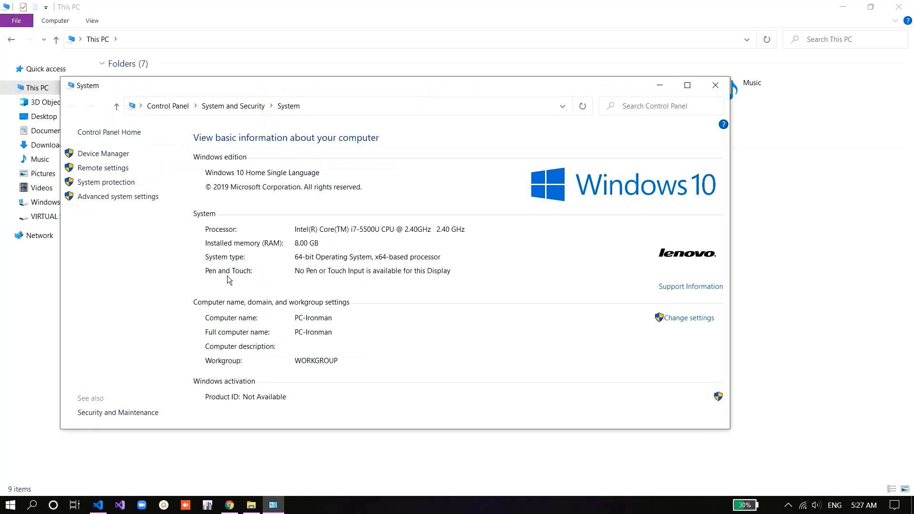
click(121, 198)
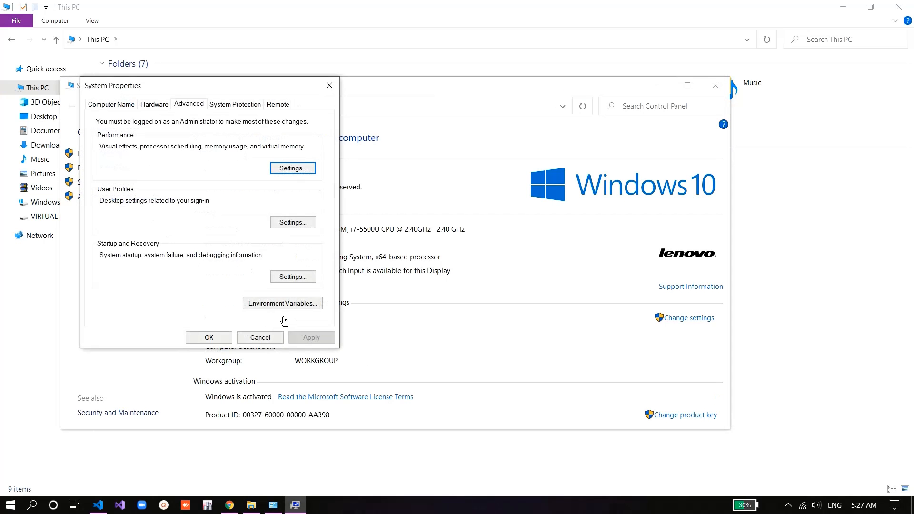
click(279, 303)
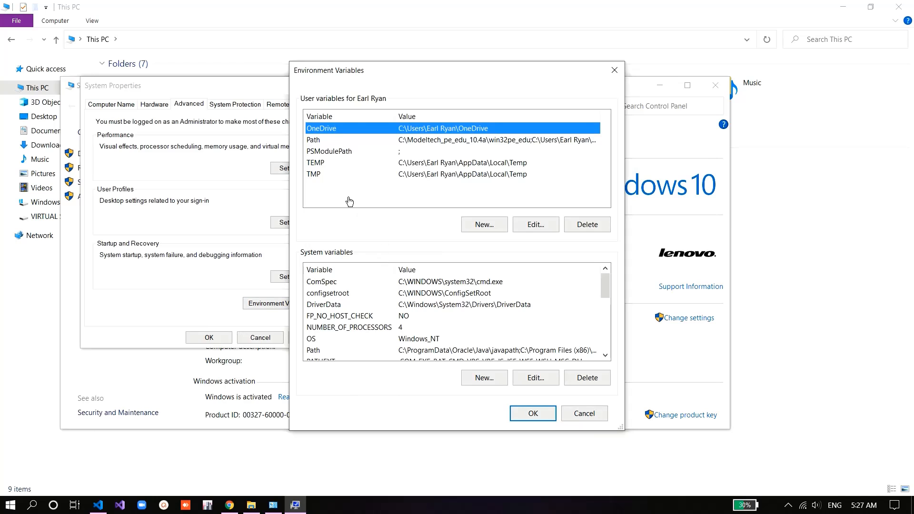
Step: Inspect the entries of the user Path variable and close its editor without changes
scroll(359, 328, down, 1)
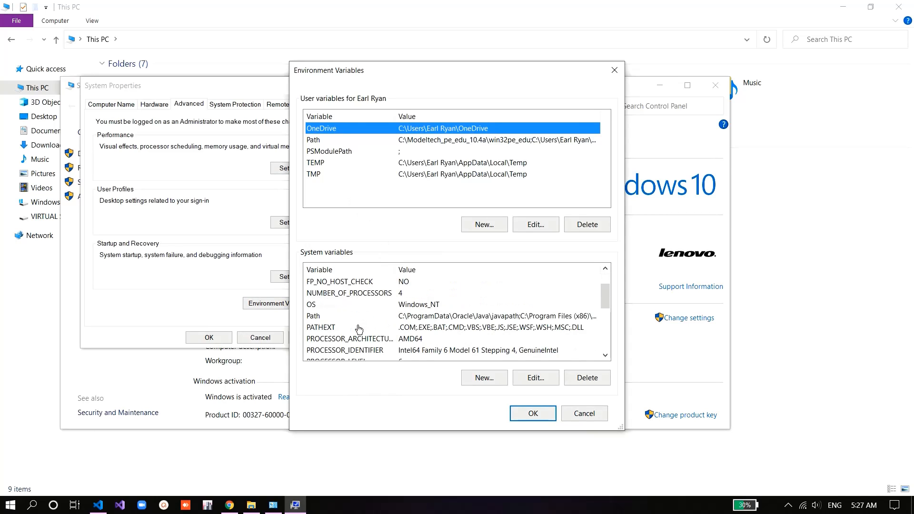
scroll(359, 329, up, 1)
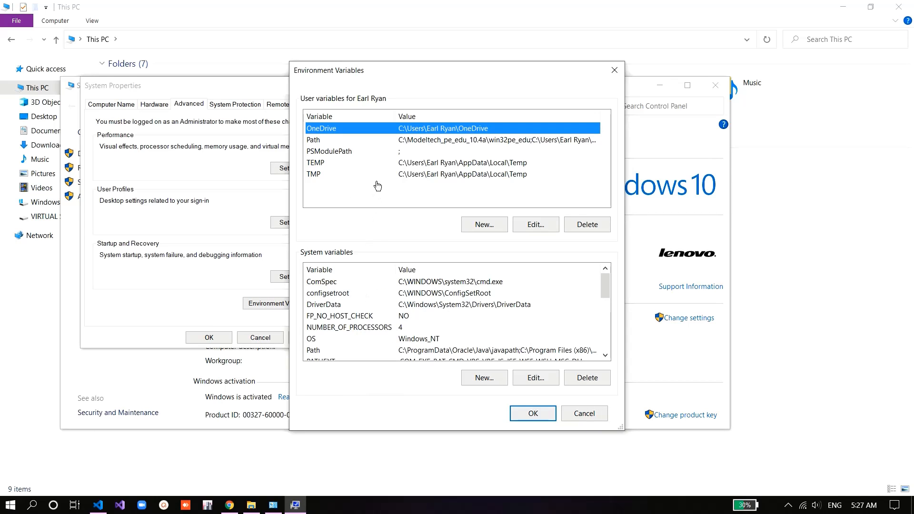
double_click(413, 141)
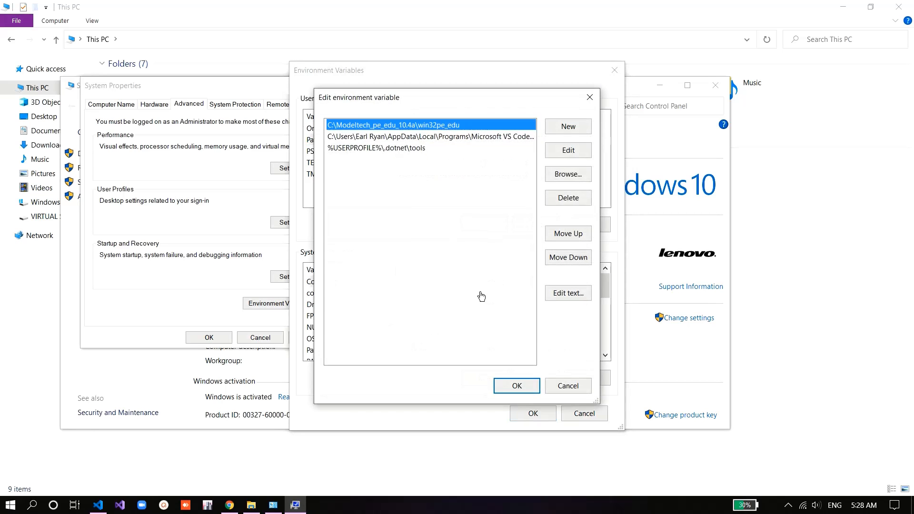
click(561, 391)
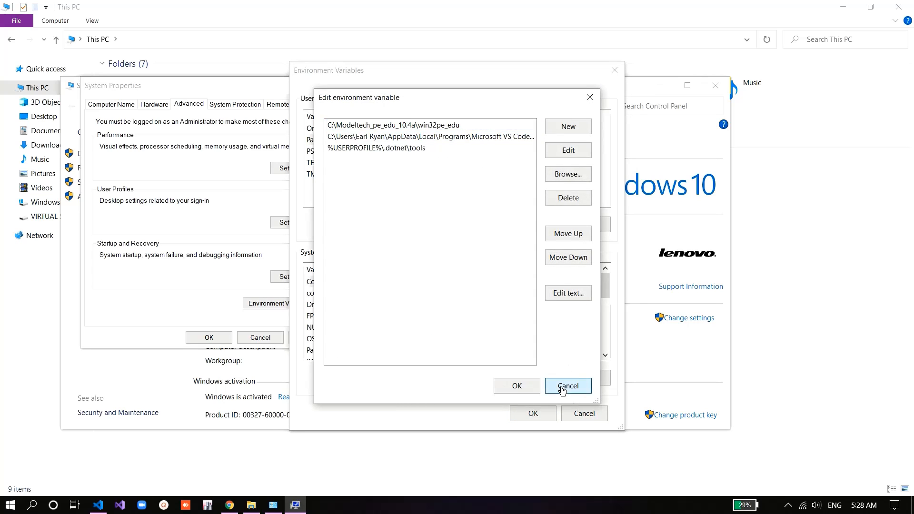
Step: Check the system Path variable for a MinGW entry and close its editor without changes
scroll(432, 327, down, 1)
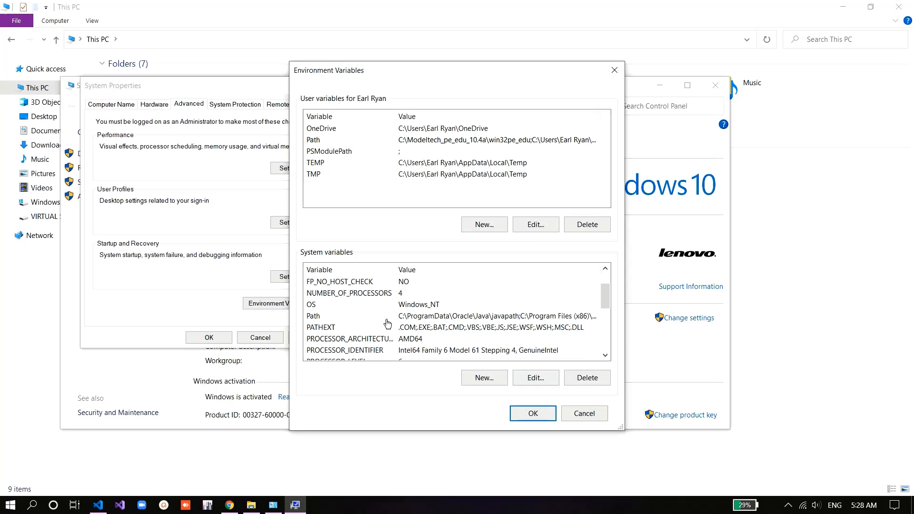
double_click(419, 316)
scroll(414, 276, down, 1)
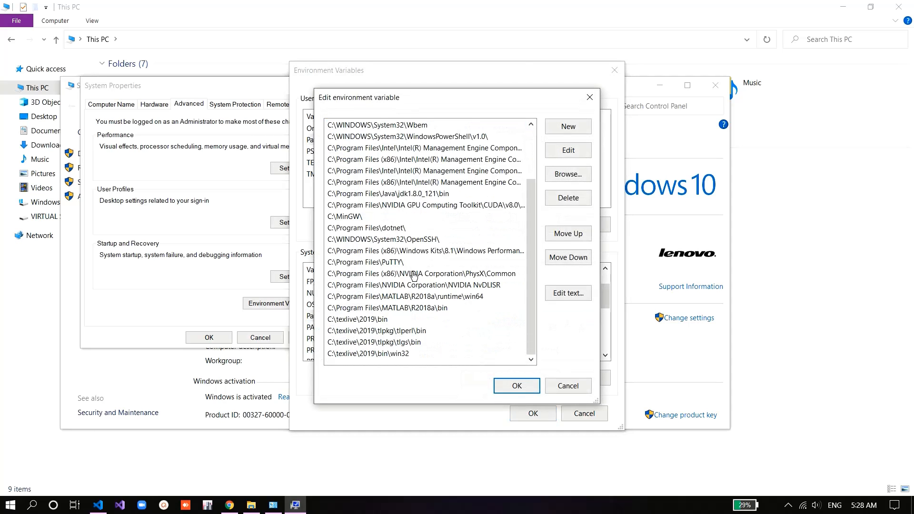
click(563, 380)
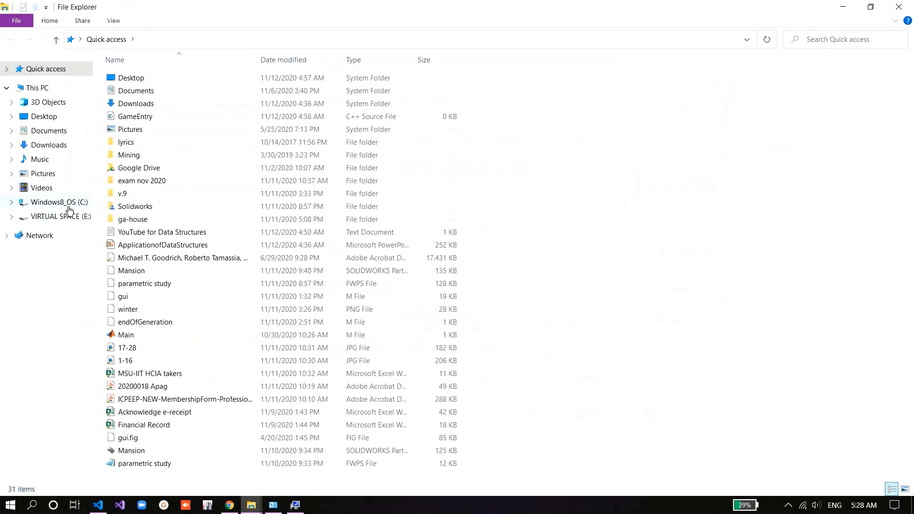
Step: Open the MinGW bin folder on the C: drive in File Explorer and copy its path, C:\MinGW\bin
click(69, 209)
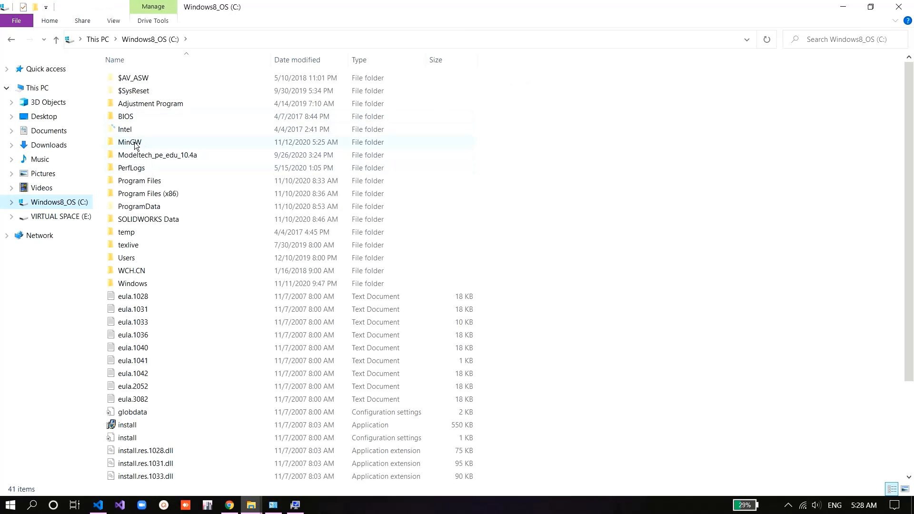
double_click(144, 142)
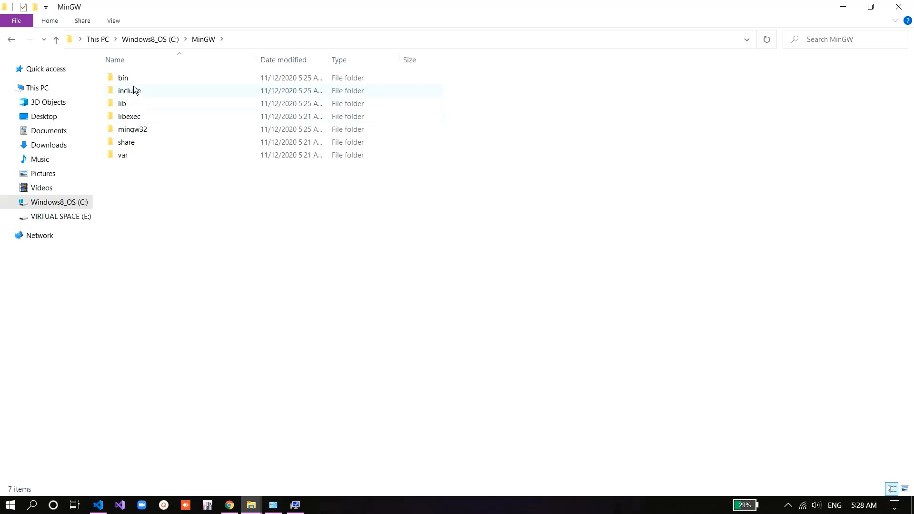
double_click(132, 81)
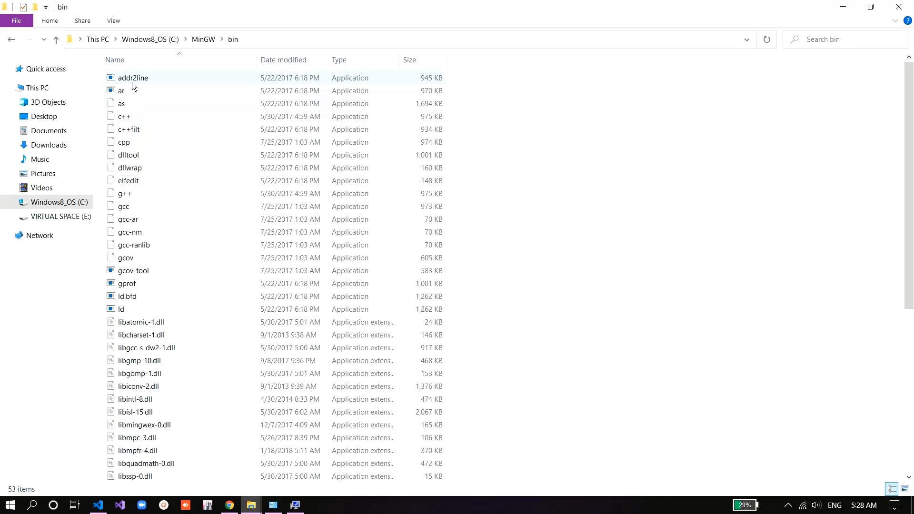
click(249, 38)
key(ctrl+c)
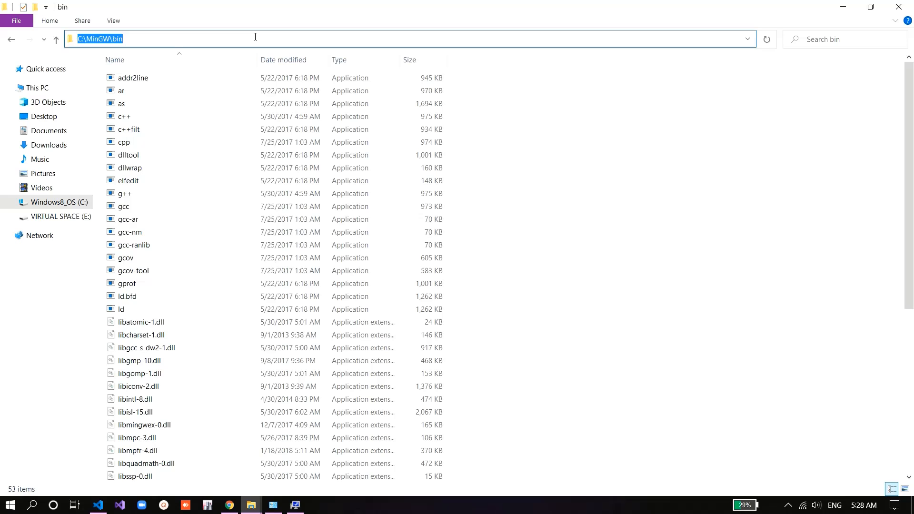
Step: Add C:\MinGW\bin as a new entry of the system Path variable and confirm all the open system dialogs
key(alt+Tab)
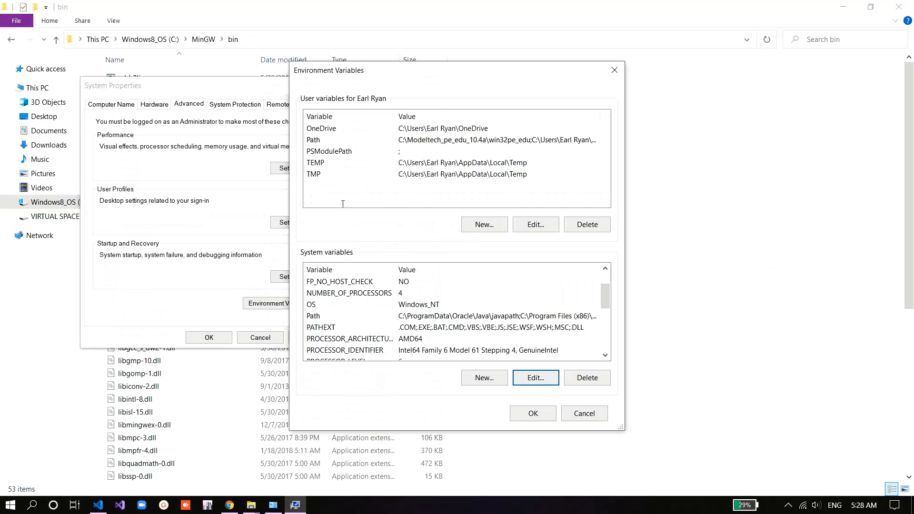
click(322, 314)
double_click(322, 314)
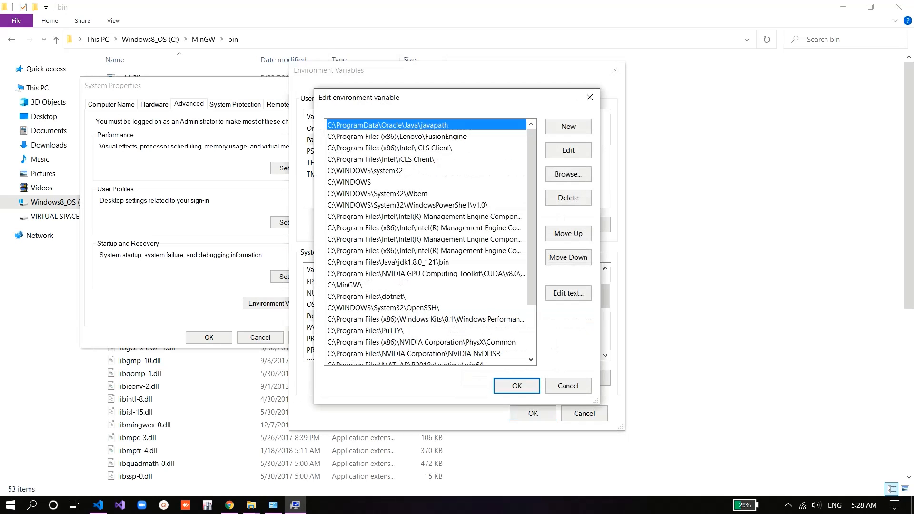
click(561, 128)
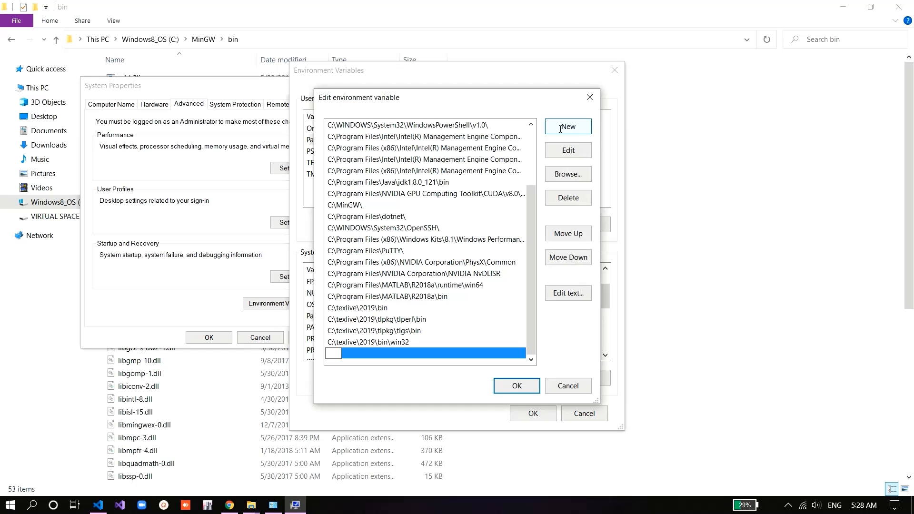
key(ctrl+v)
key(Return)
click(516, 386)
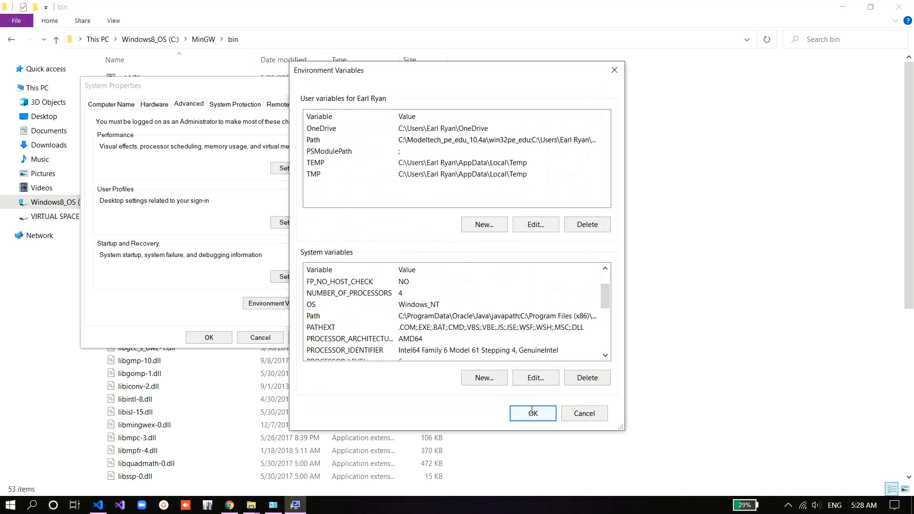
click(531, 412)
click(219, 338)
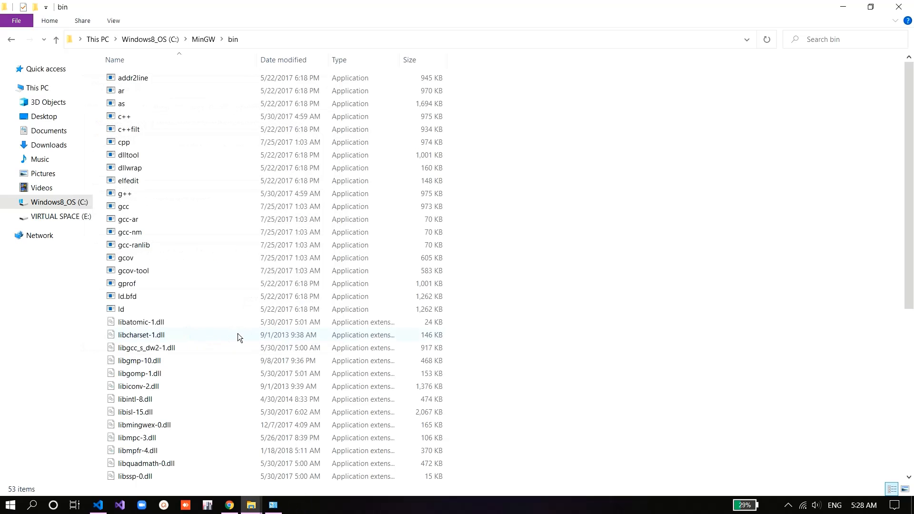
Step: Switch to Visual Studio Code and run g++ in the terminal that is already open
key(alt+Tab)
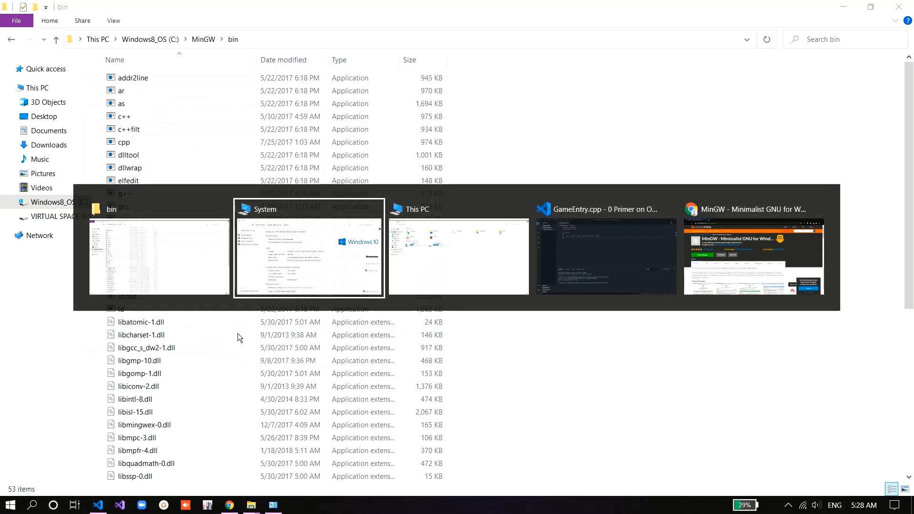
key(alt+Tab)
key(alt+Tab)
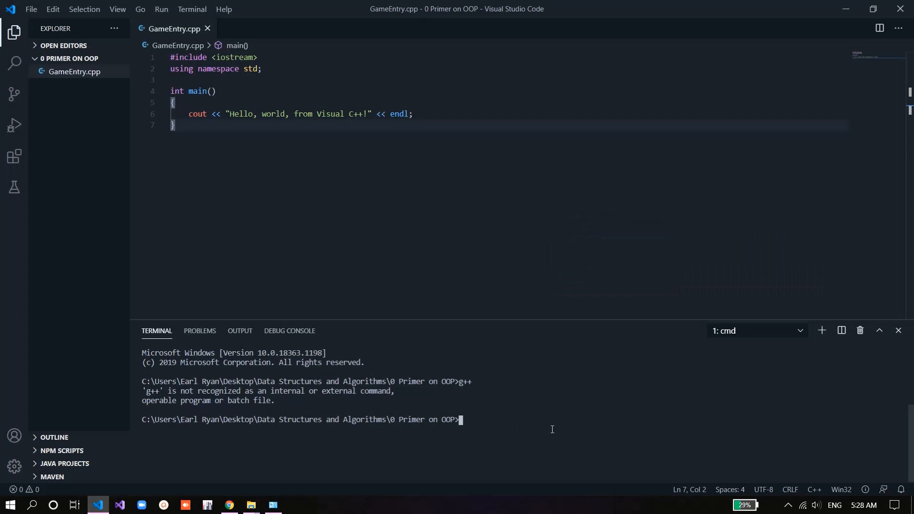
text(g++)
key(Return)
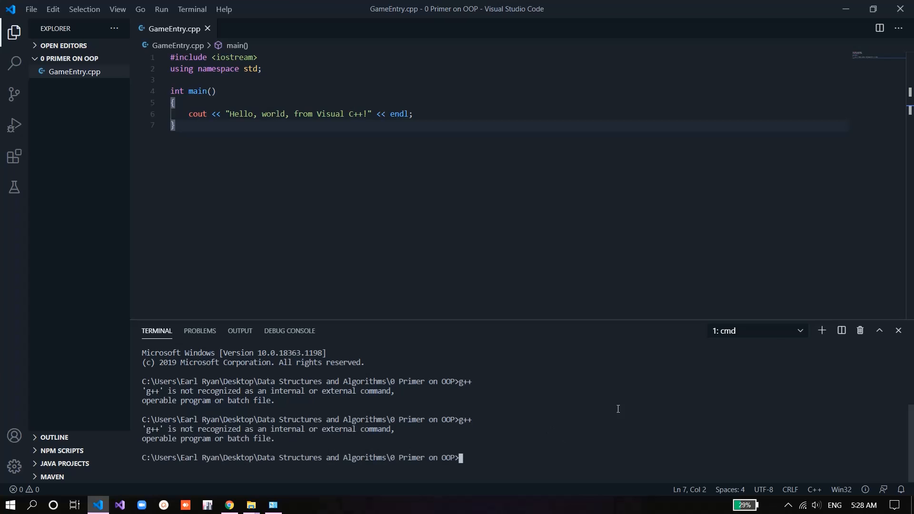
Step: Replace the current terminal with a new one, test the c++ and g++ commands in it, and kill it
click(859, 331)
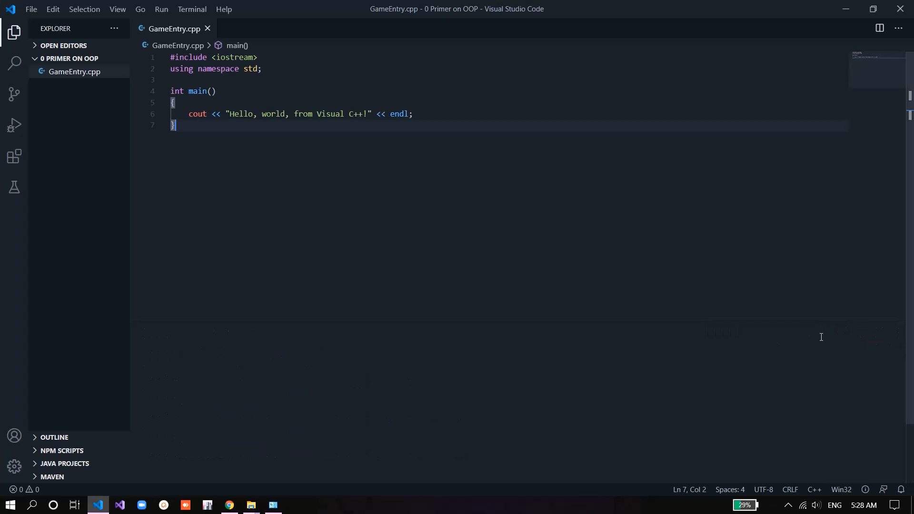
click(187, 11)
click(195, 30)
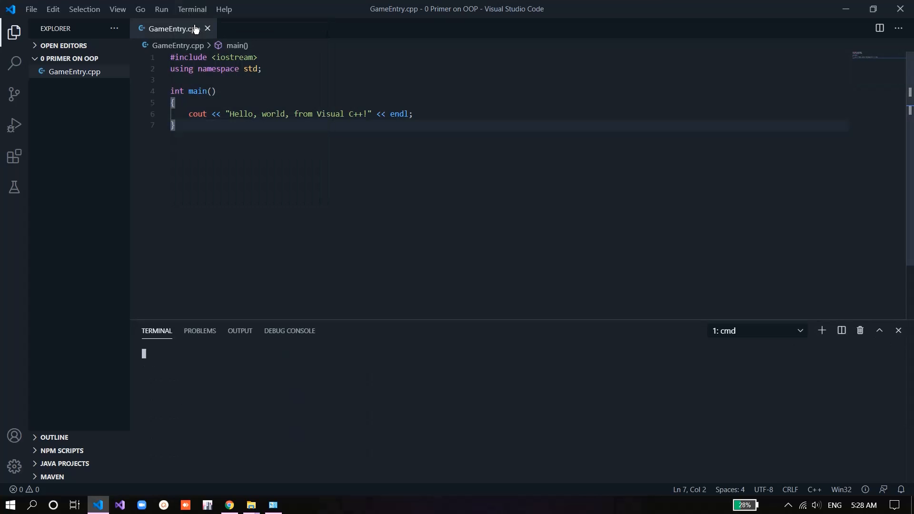
text(c++)
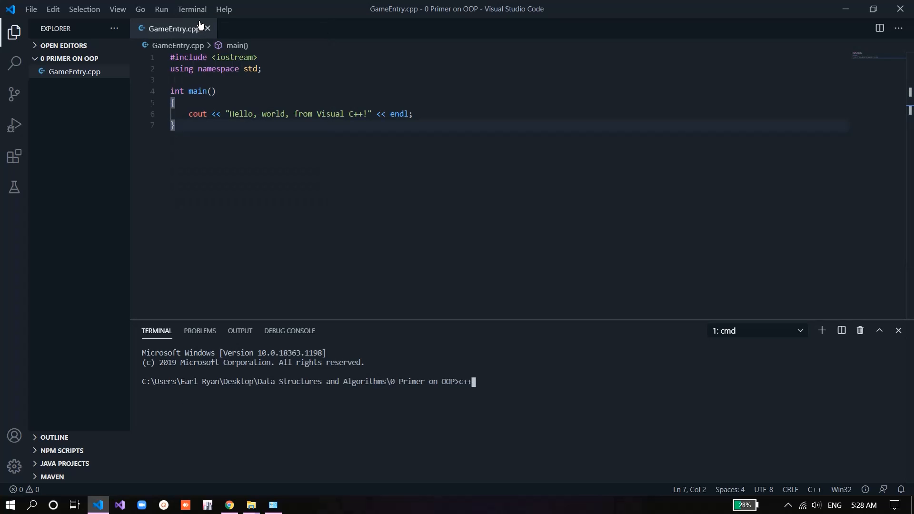
key(Return)
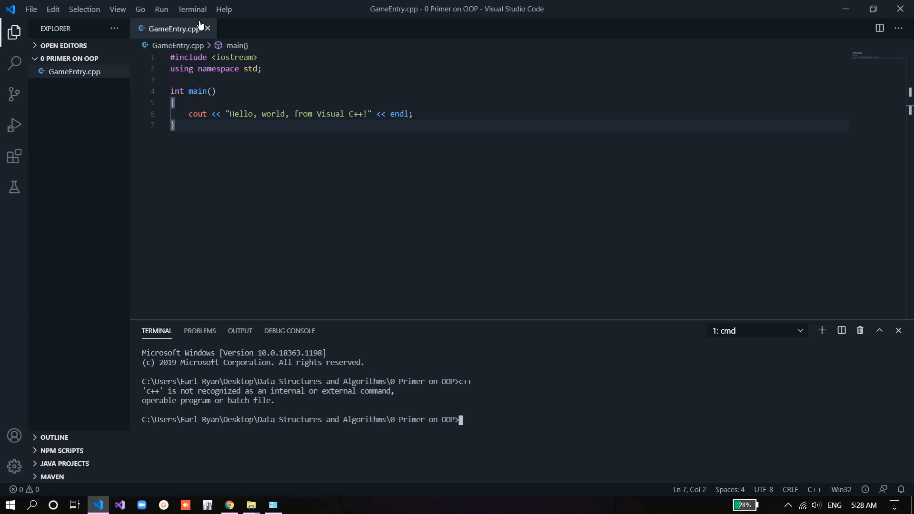
text(g++)
key(Return)
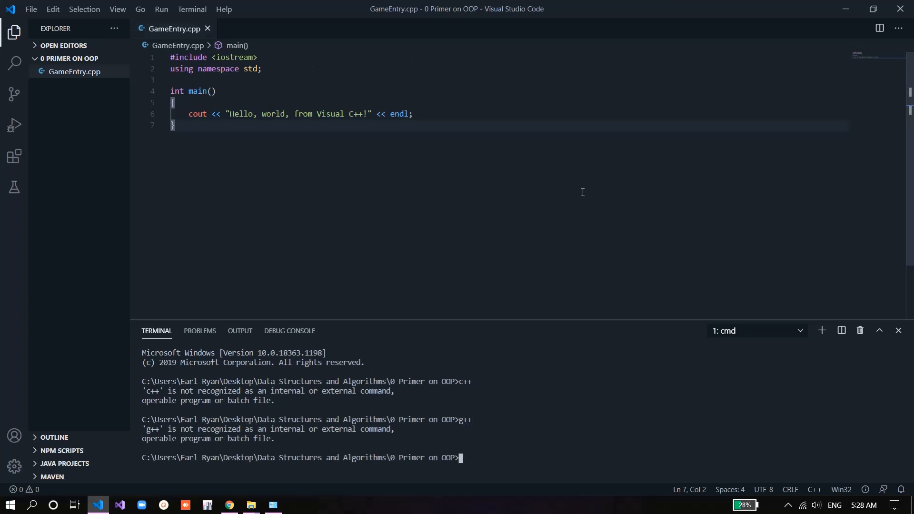
click(859, 331)
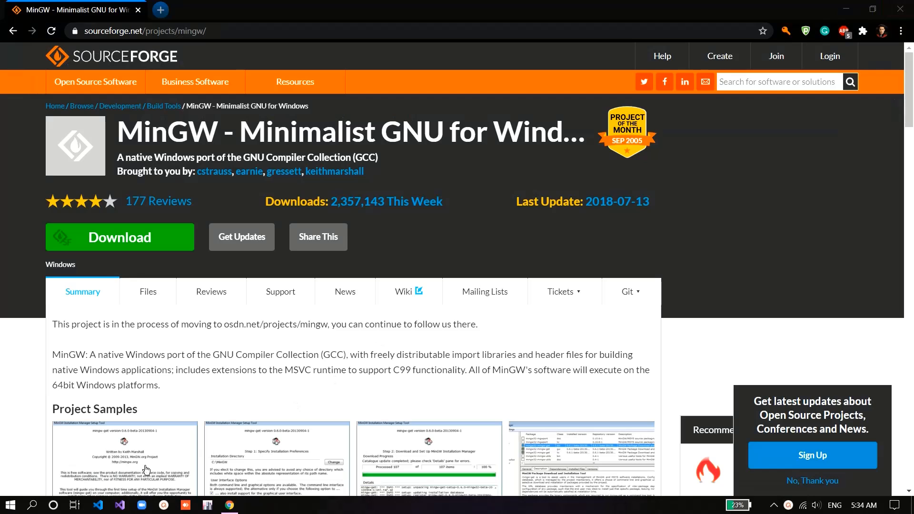
Step: Launch Visual Studio Code again and run g++ in a new terminal to test the compiler
click(102, 505)
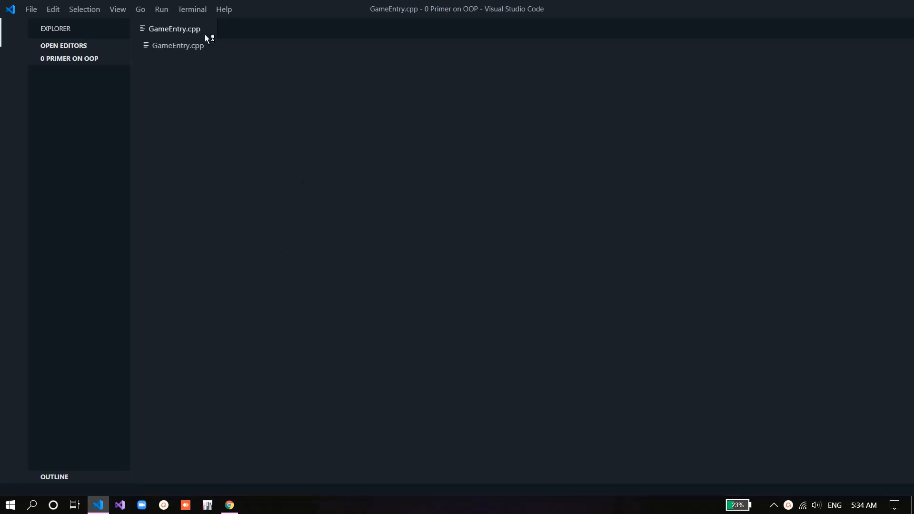
click(186, 10)
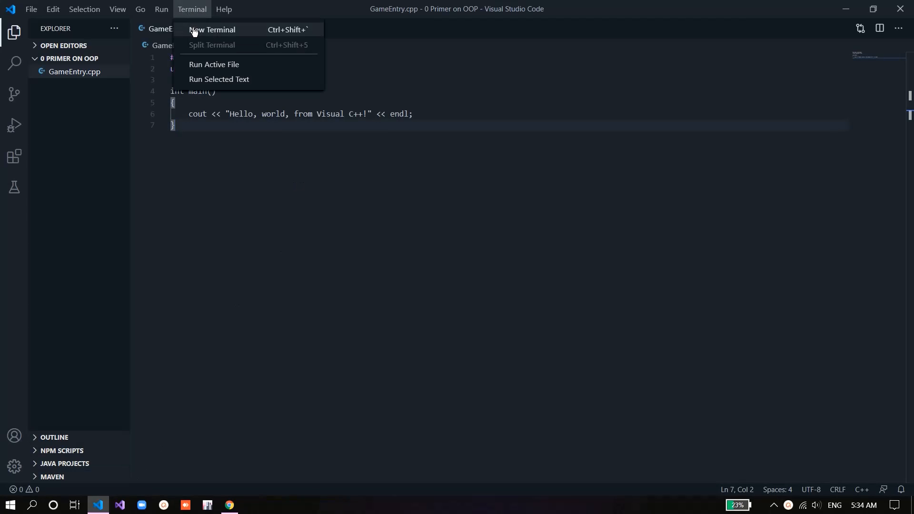
click(194, 30)
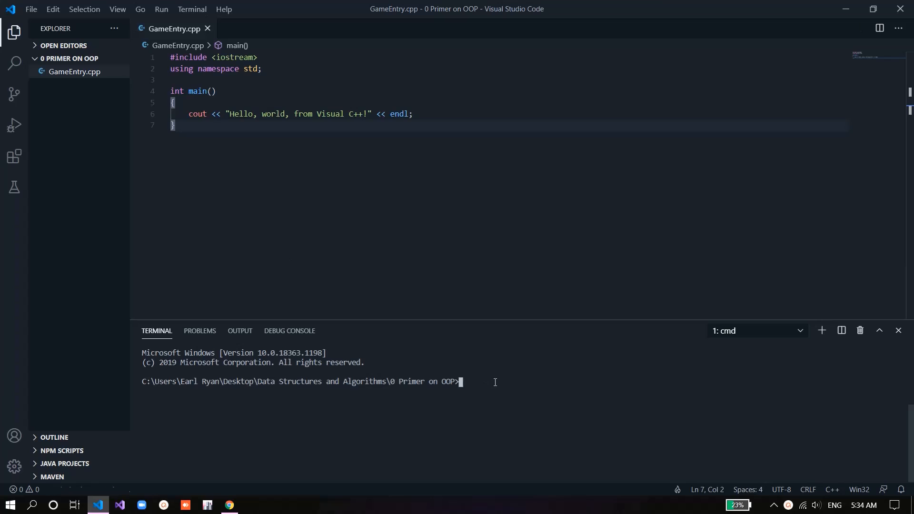
text(g++)
key(Return)
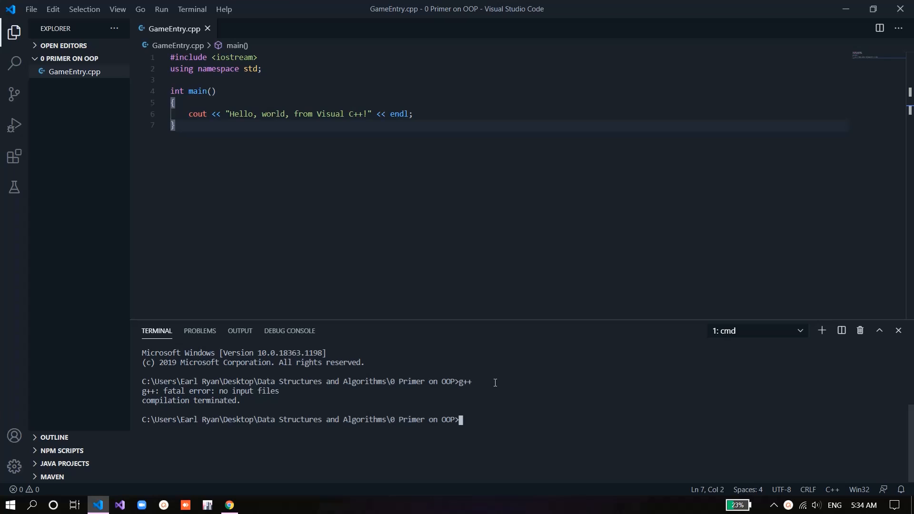
Step: Compile the source file in the terminal with the command g++ GameEntry.cpp -o GameEntry.exe
text(g++)
key(Caps_Lock)
text(G)
key(Caps_Lock)
text(am)
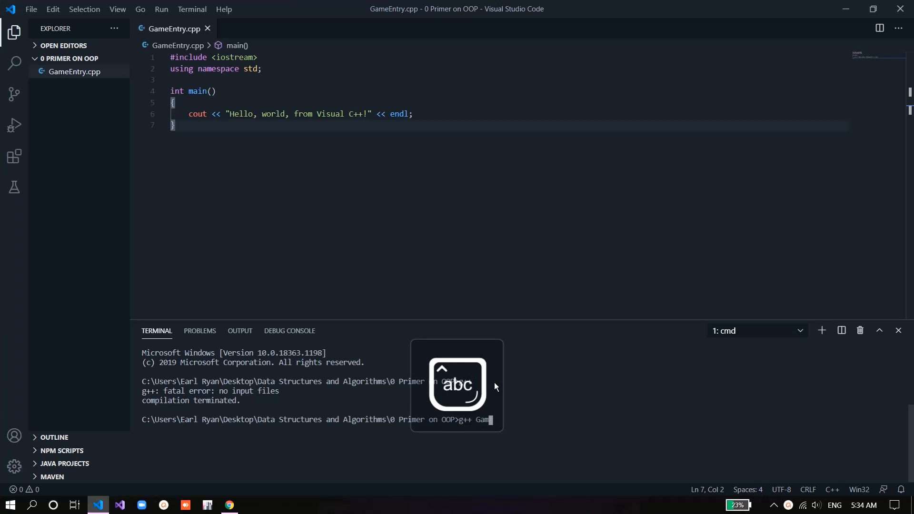
key(Tab)
text(-o)
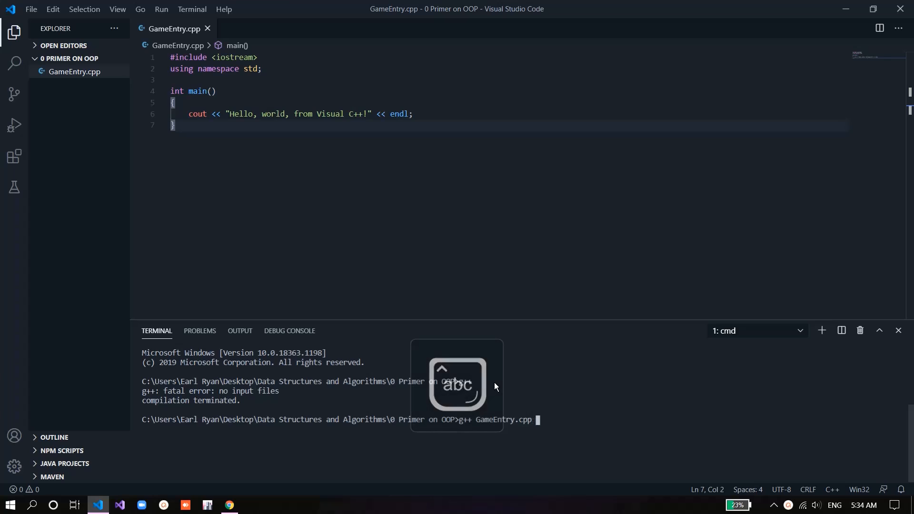
key(Caps_Lock)
text(G)
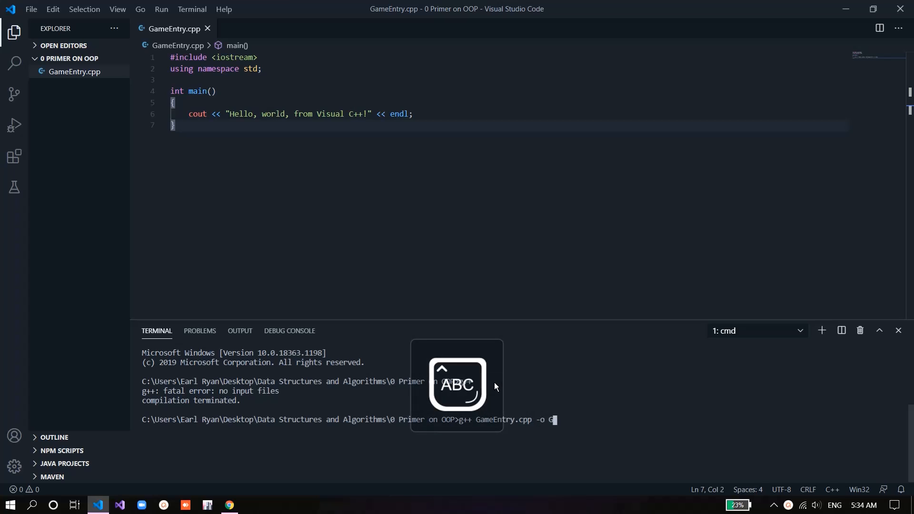
key(Caps_Lock)
text(ameEntry.)
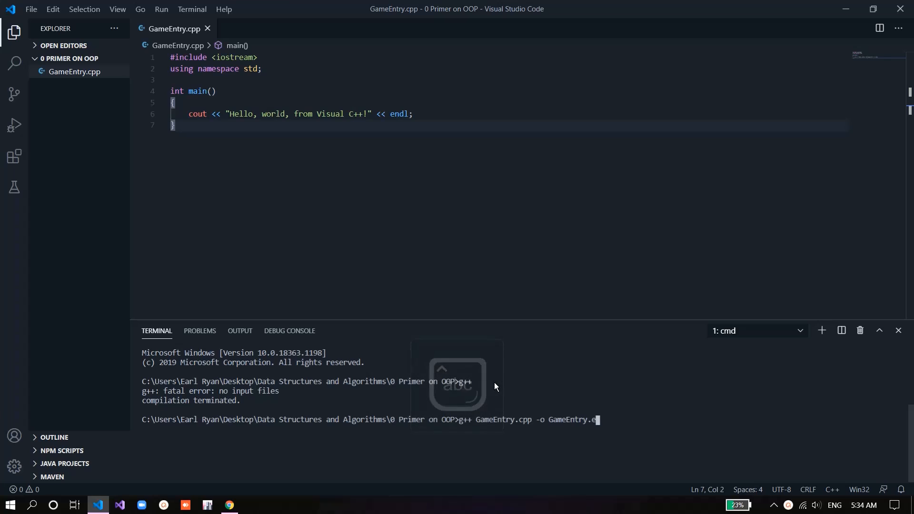
text(eee)
key(Return)
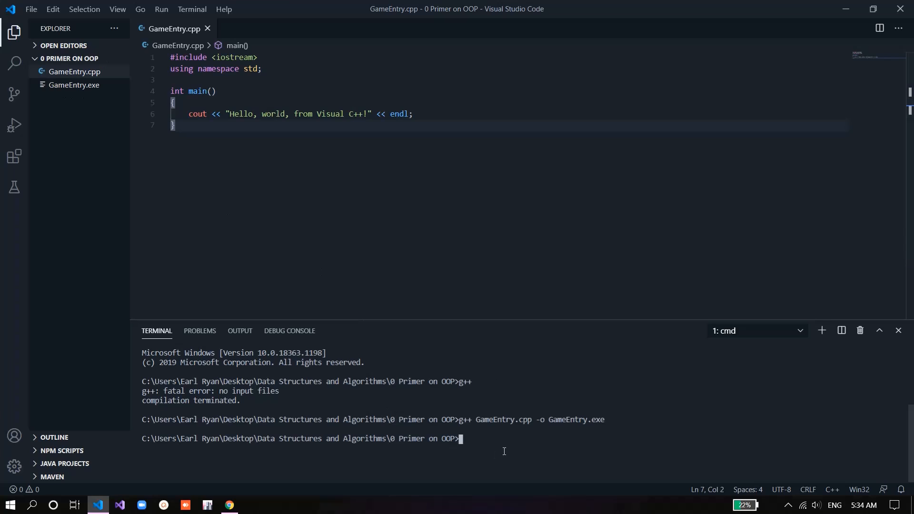
Step: Run GameEntry.exe in the terminal, dismissing the antivirus scan notice, and highlight the program's output line
key(Caps_Lock)
key(Caps_Lock)
text(a)
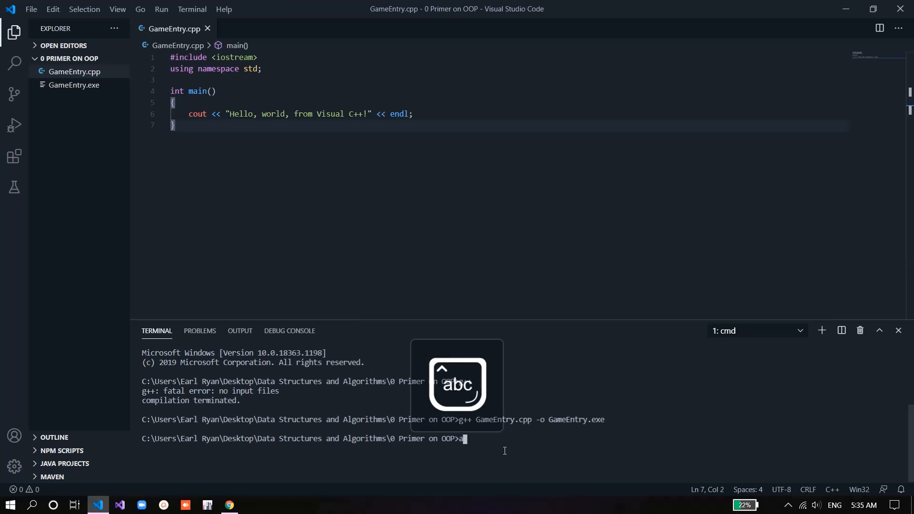
key(BackSpace)
key(Caps_Lock)
text(F)
key(Caps_Lock)
text(a)
key(BackSpace)
key(BackSpace)
key(Caps_Lock)
text(G)
key(Caps_Lock)
text(ame)
key(Caps_Lock)
text(E)
key(Caps_Lock)
text(ntry.exe)
key(Return)
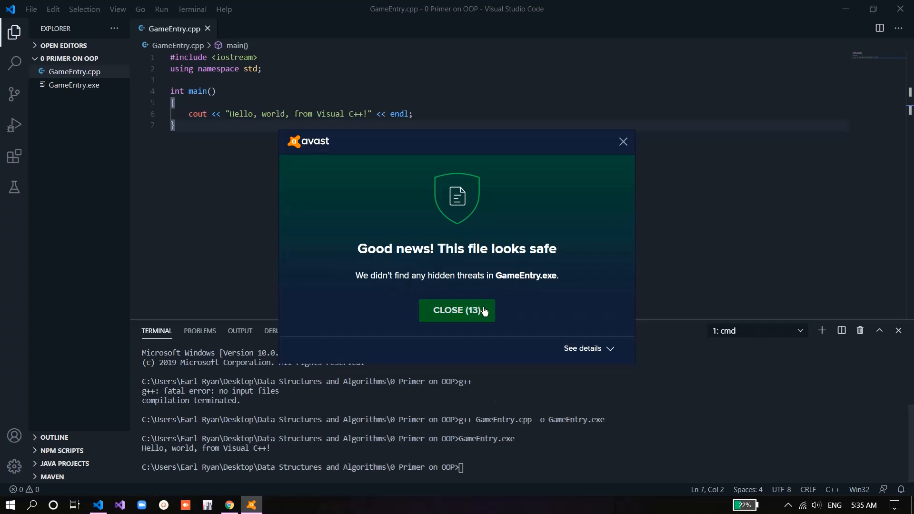
click(482, 311)
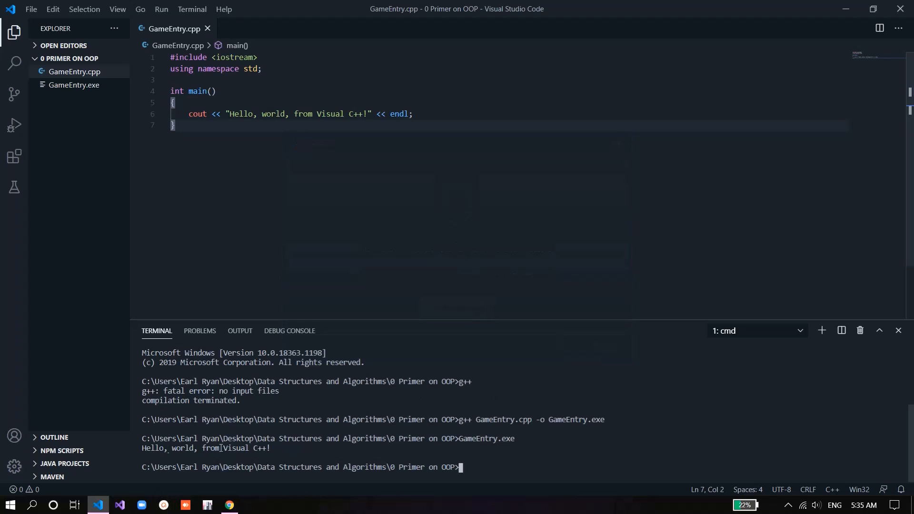
drag(271, 449, 141, 450)
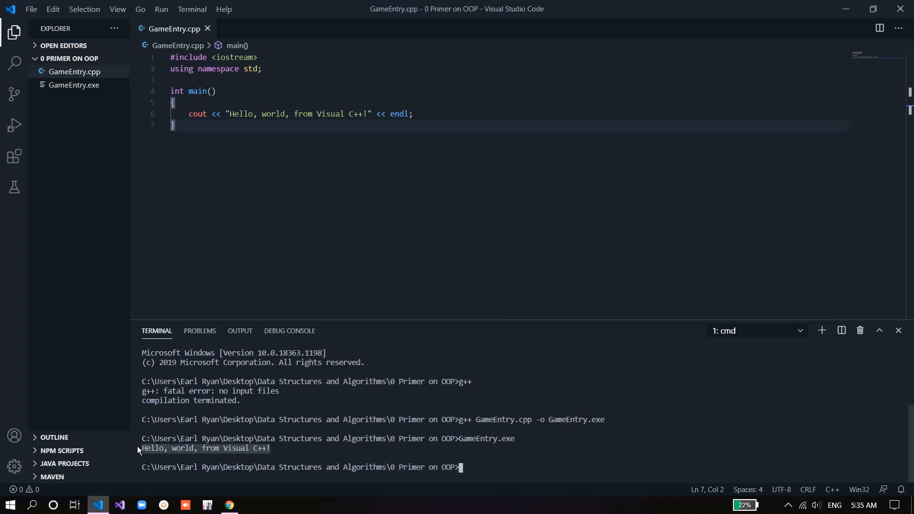